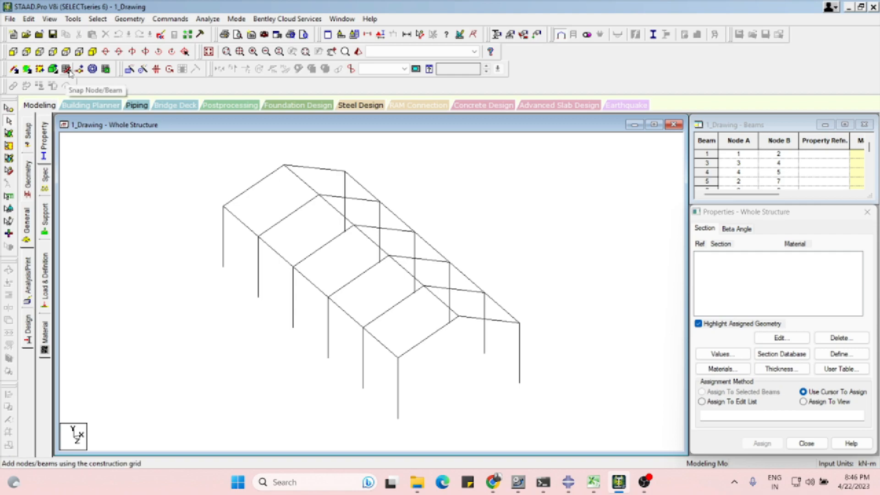
# Step: Display the default linear construction grid with the Snap Node/Beam tool
pyautogui.click(67, 70)
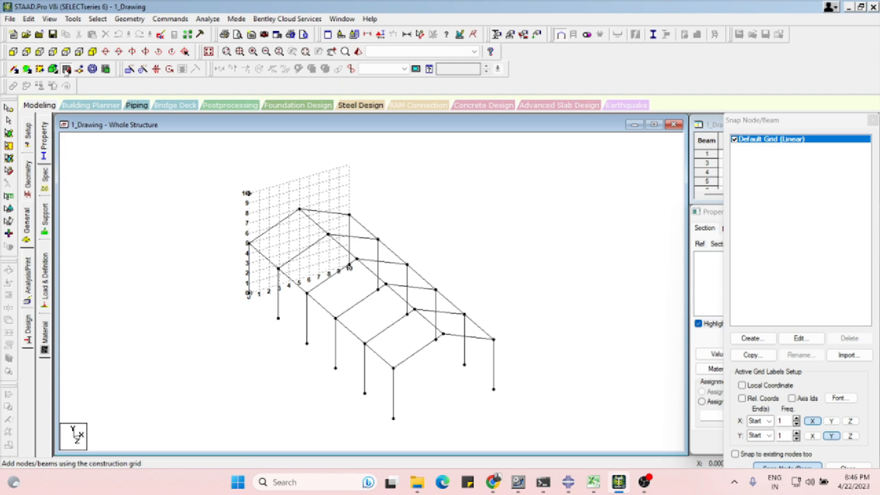
pyautogui.click(67, 70)
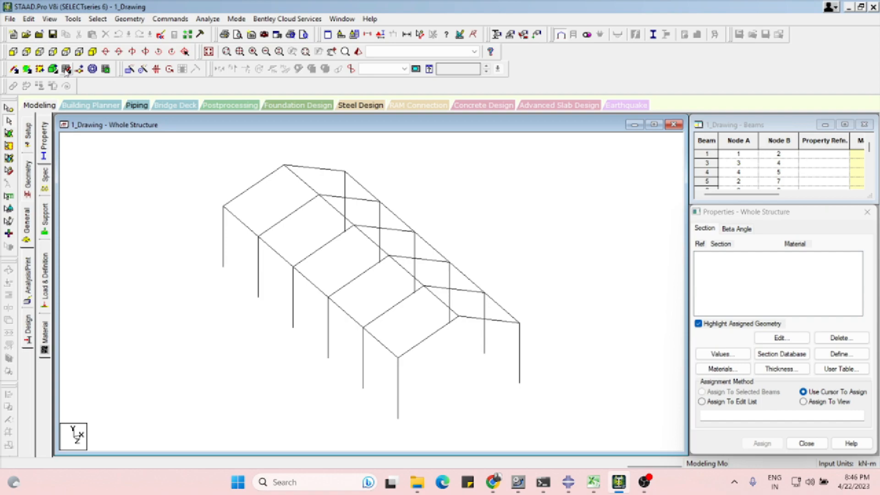
pyautogui.click(66, 70)
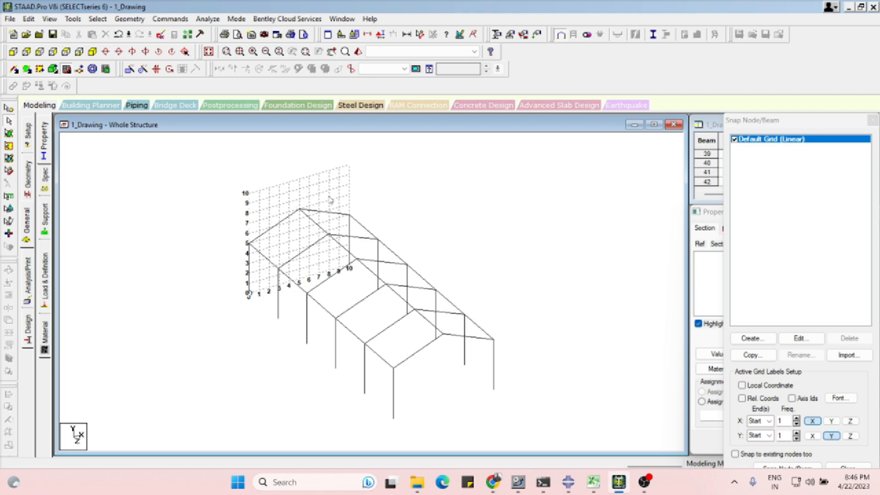
pyautogui.click(67, 71)
pyautogui.click(66, 72)
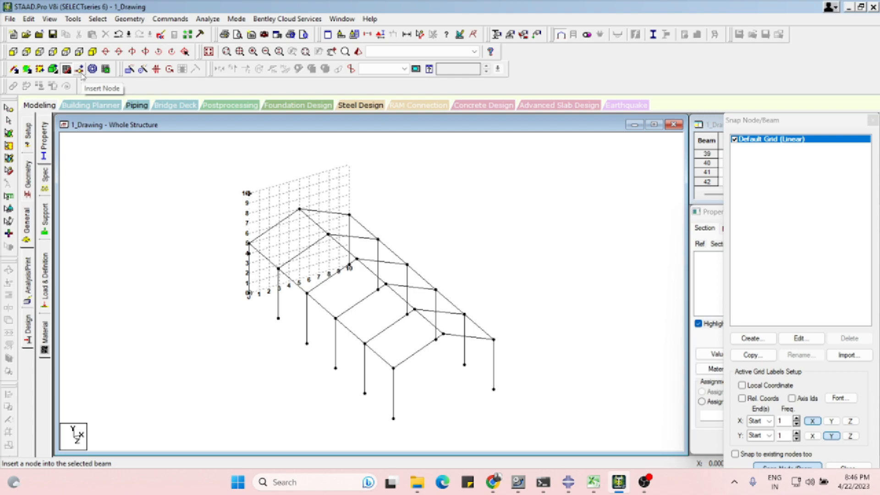
pyautogui.click(80, 69)
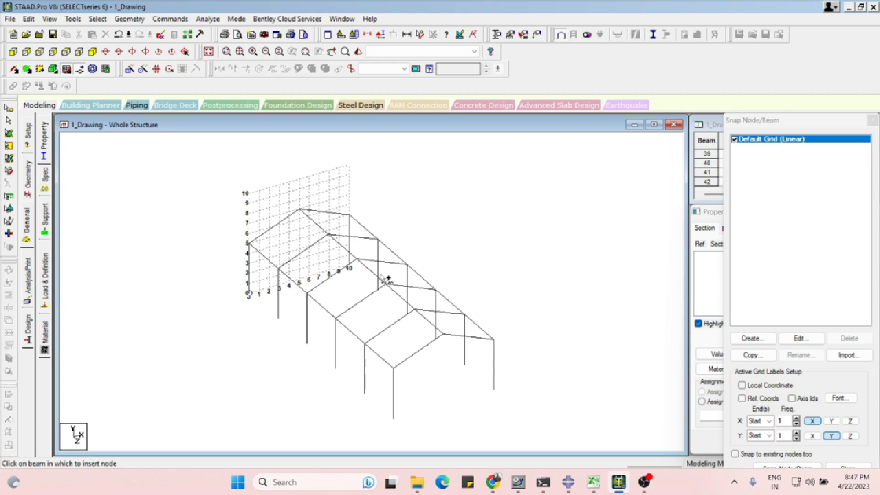
pyautogui.click(392, 252)
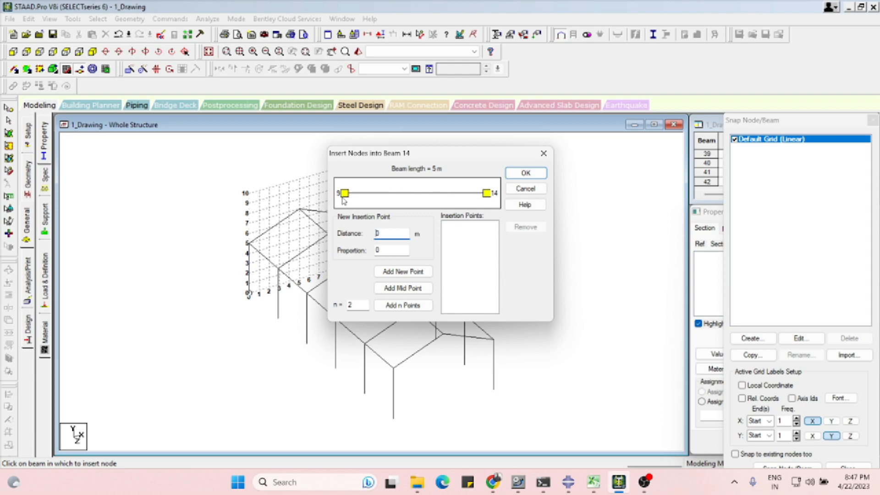
pyautogui.moveTo(389, 153); pyautogui.dragTo(540, 137)
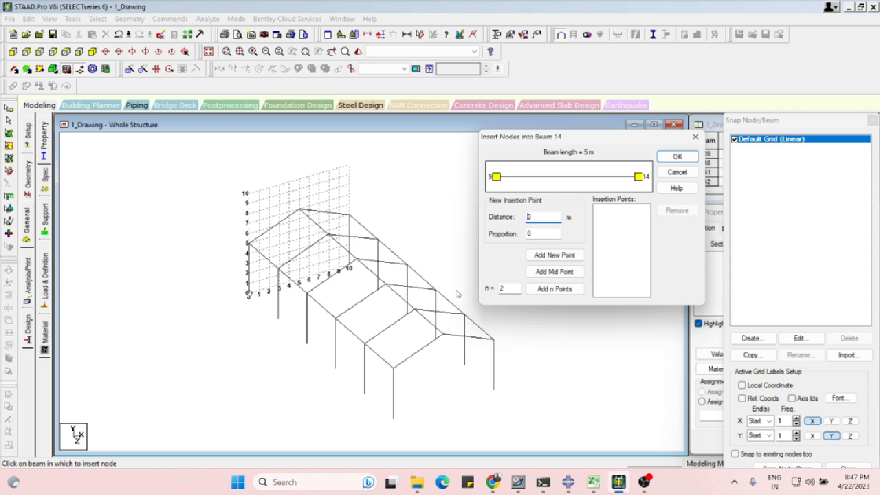
pyautogui.moveTo(548, 222); pyautogui.dragTo(517, 234)
pyautogui.moveTo(543, 217); pyautogui.dragTo(525, 218)
pyautogui.click(677, 155)
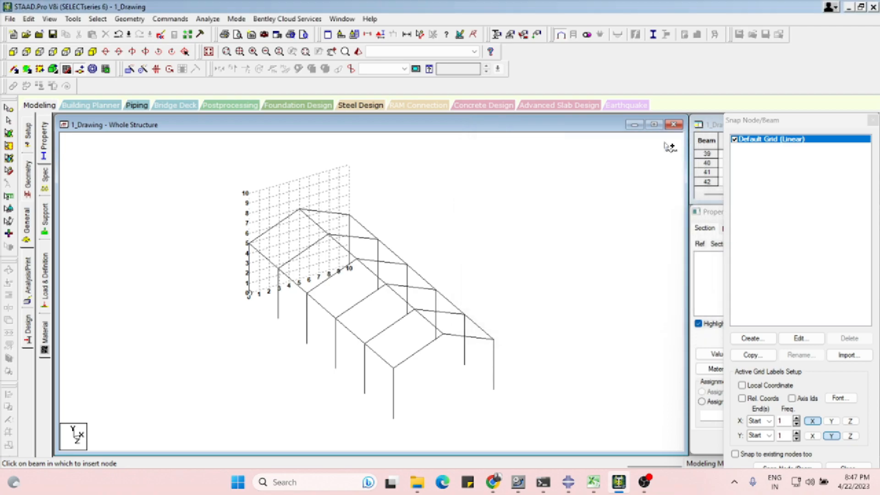
# Step: Measure the node-to-node distance along the second bay's far eave beam (beam 14)
pyautogui.click(422, 36)
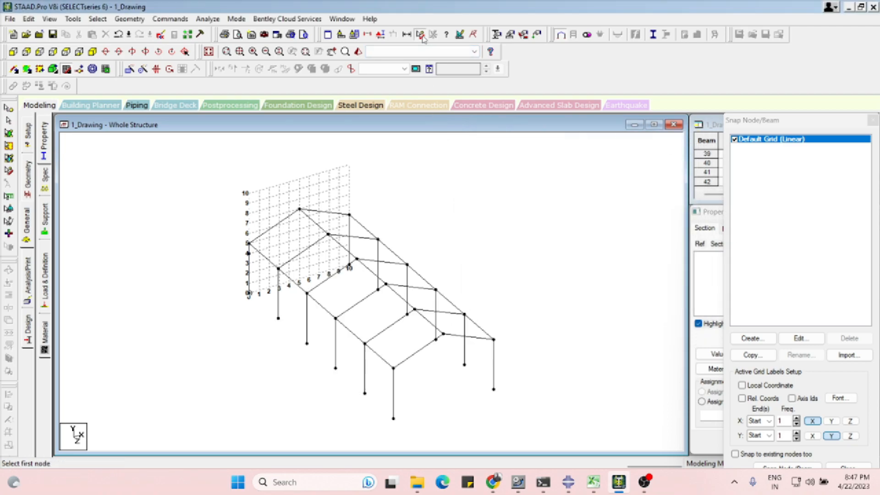
pyautogui.click(378, 239)
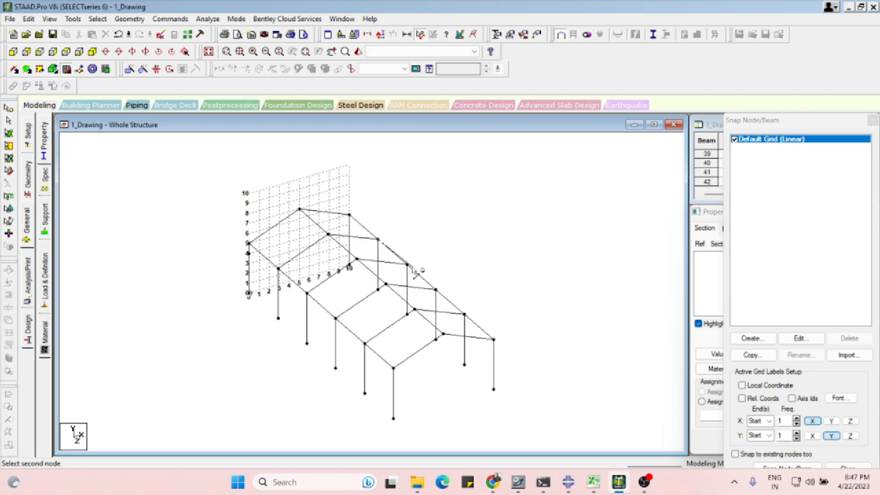
pyautogui.click(407, 265)
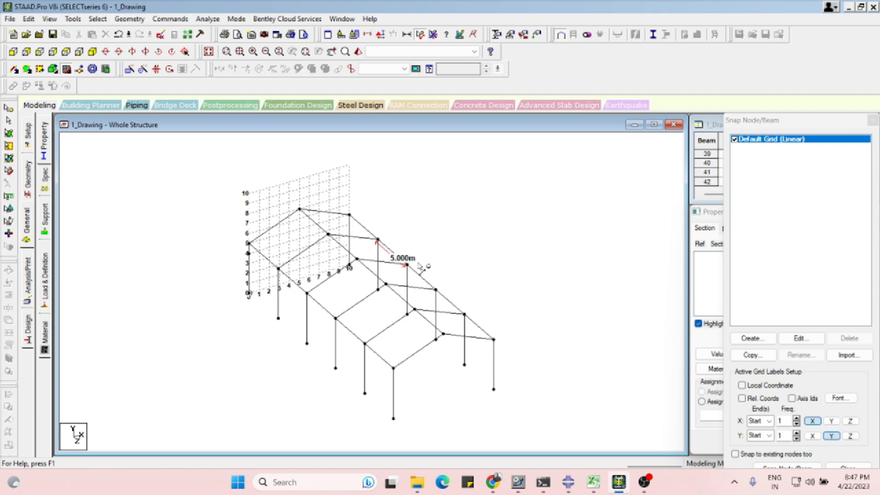
# Step: Insert a node into beam 14, the second bay's far eave beam, at a distance of 2.5 m
pyautogui.click(79, 72)
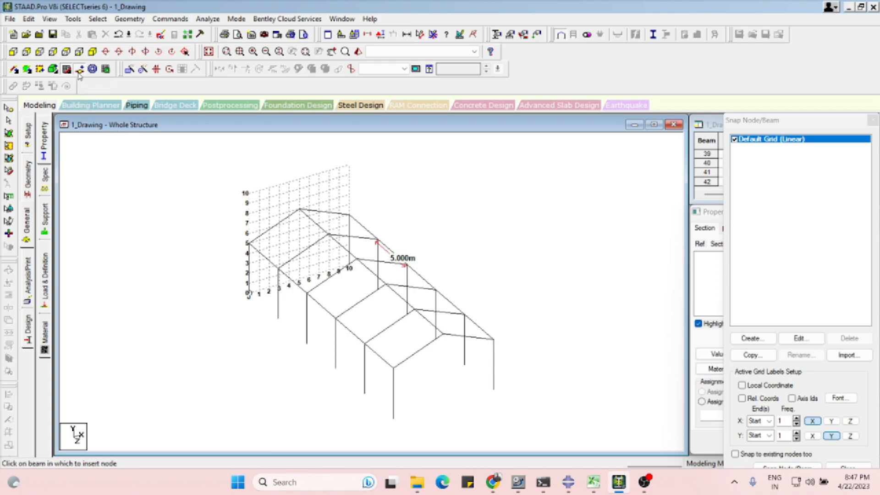
pyautogui.click(393, 253)
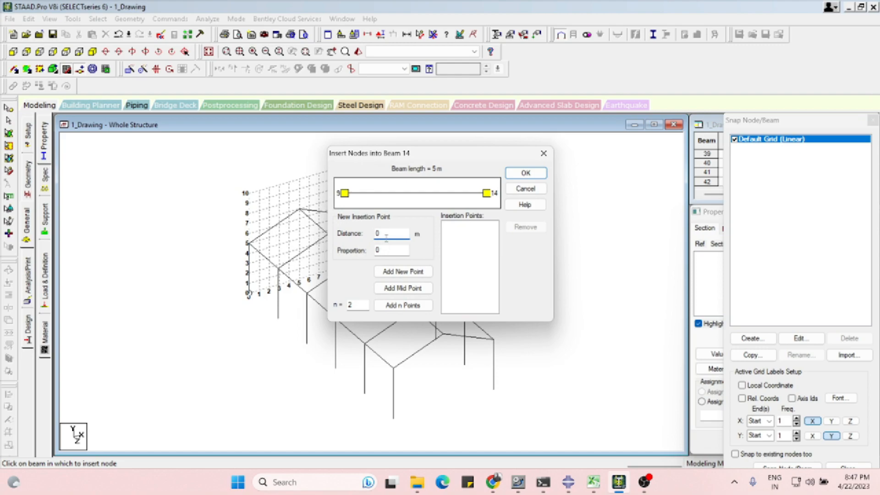
pyautogui.write('2.5')
pyautogui.moveTo(444, 156); pyautogui.dragTo(197, 153)
pyautogui.click(165, 270)
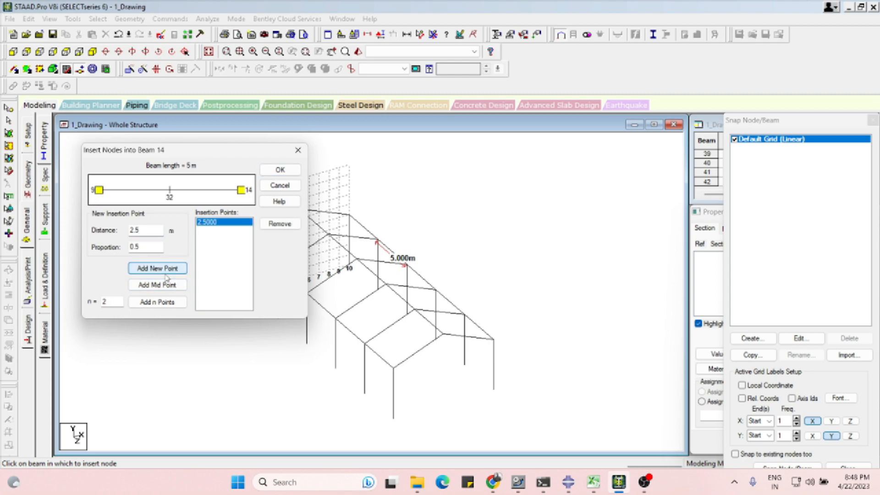
pyautogui.click(281, 171)
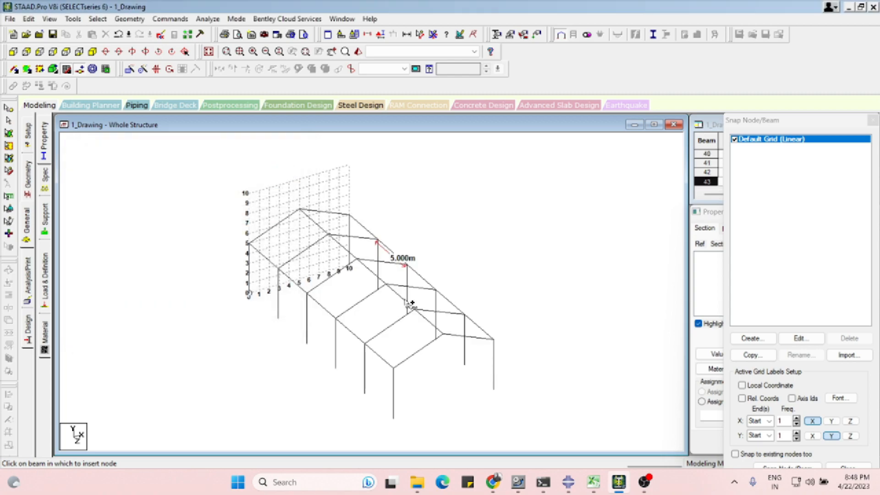
pyautogui.click(394, 257)
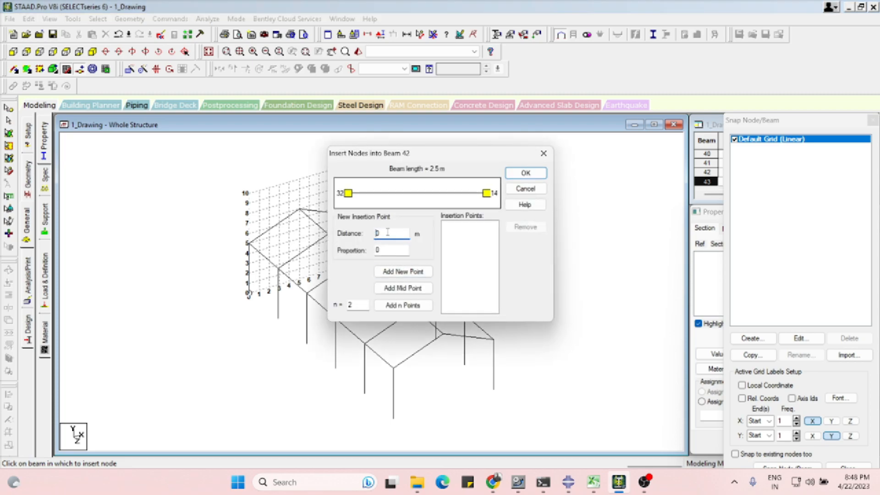
pyautogui.moveTo(407, 160); pyautogui.dragTo(559, 165)
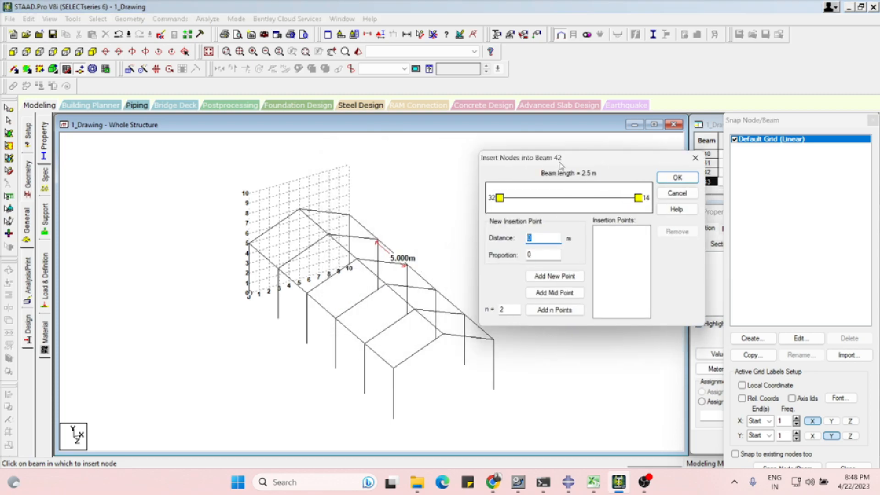
pyautogui.click(663, 179)
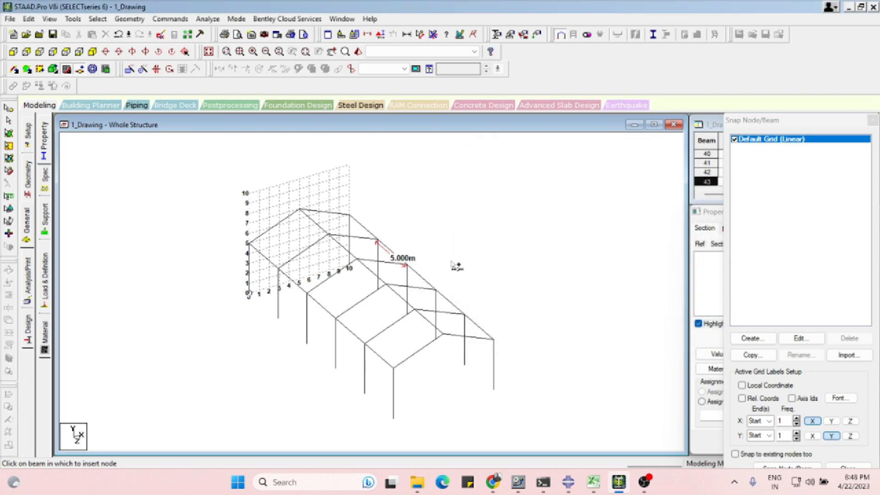
# Step: Select all nodes of the whole structure with the nodes cursor
pyautogui.click(9, 108)
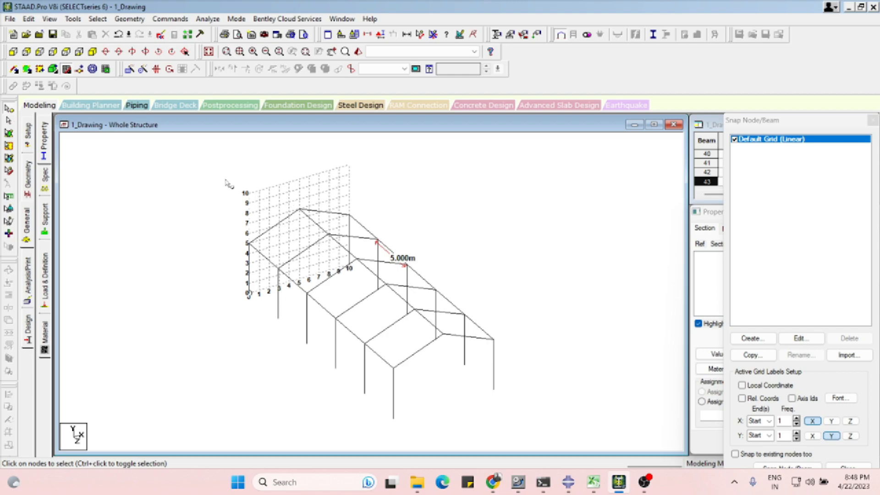
pyautogui.moveTo(180, 163); pyautogui.dragTo(658, 462)
pyautogui.scroll(-3, 401, 259)
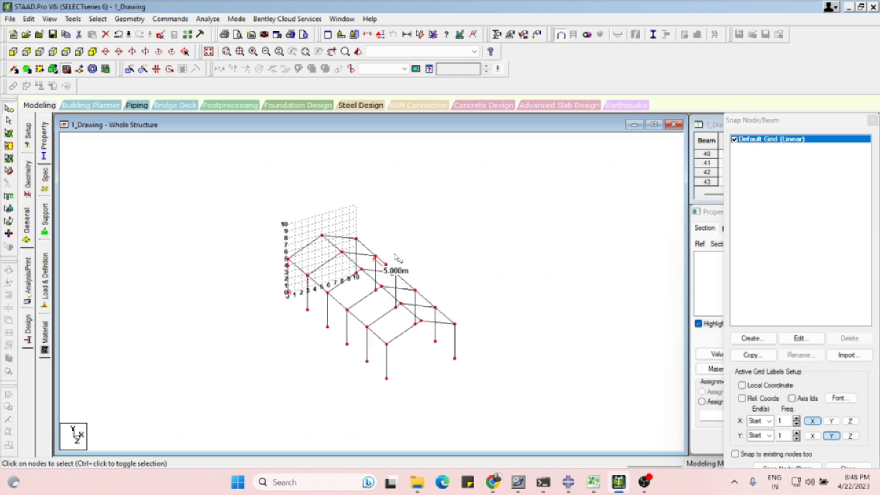
pyautogui.scroll(6, 398, 289)
pyautogui.scroll(2, 401, 249)
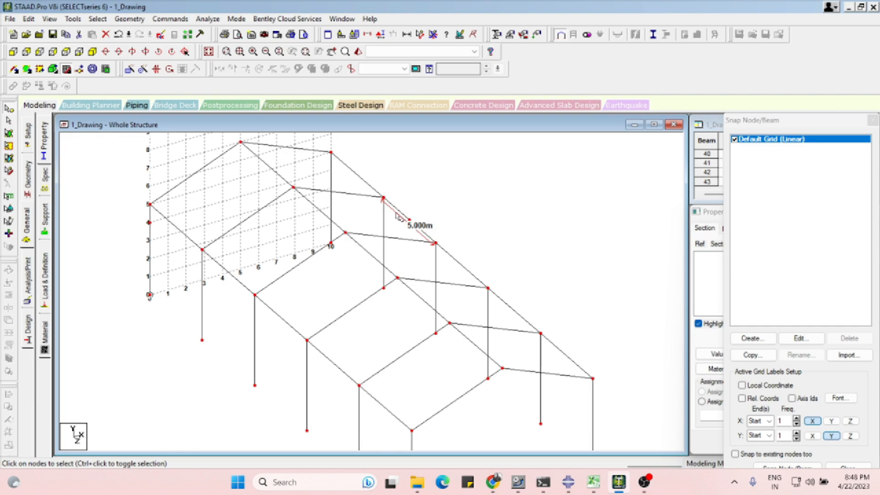
# Step: Clear the existing dimension and measure the node-to-node distance along the third bay's far eave beam
pyautogui.click(421, 34)
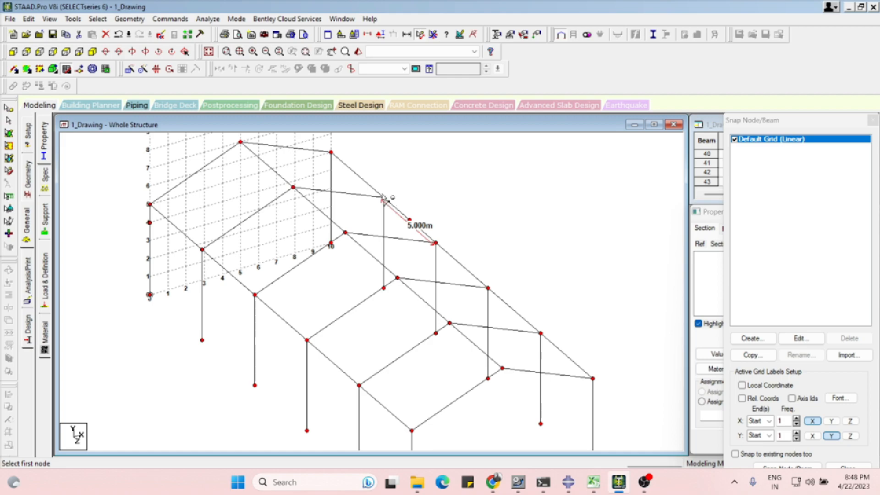
pyautogui.click(434, 36)
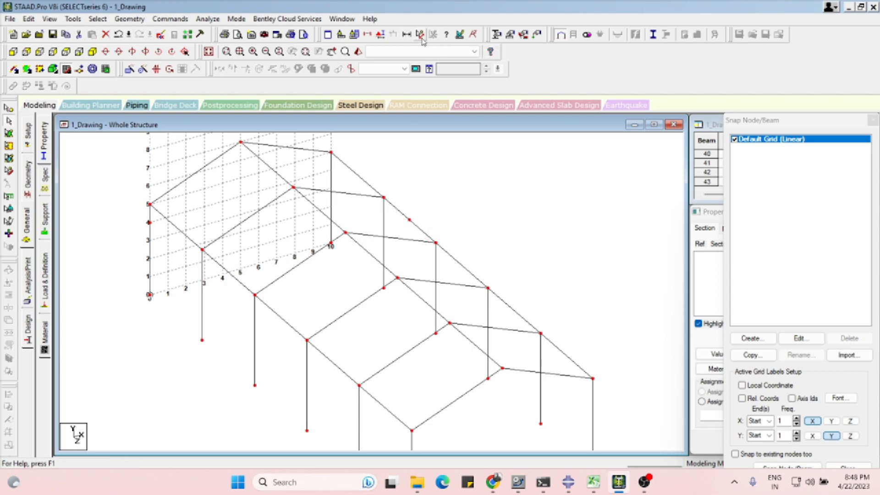
pyautogui.click(420, 34)
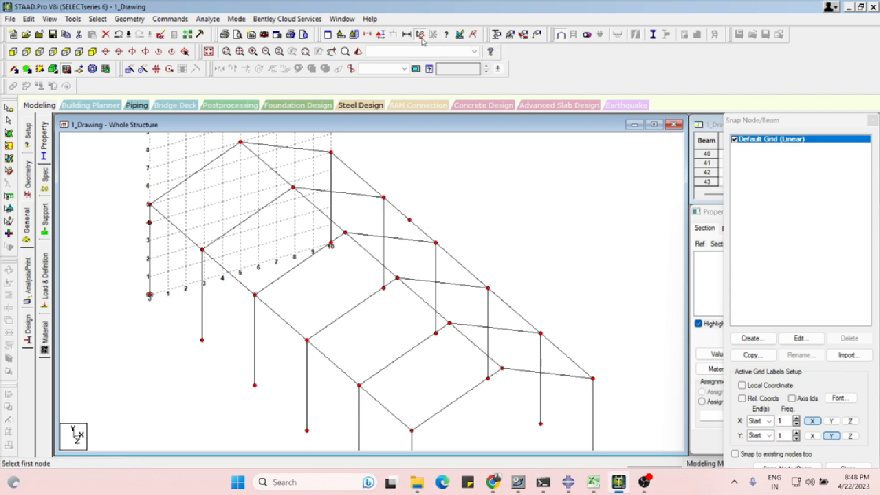
pyautogui.click(436, 243)
pyautogui.click(488, 288)
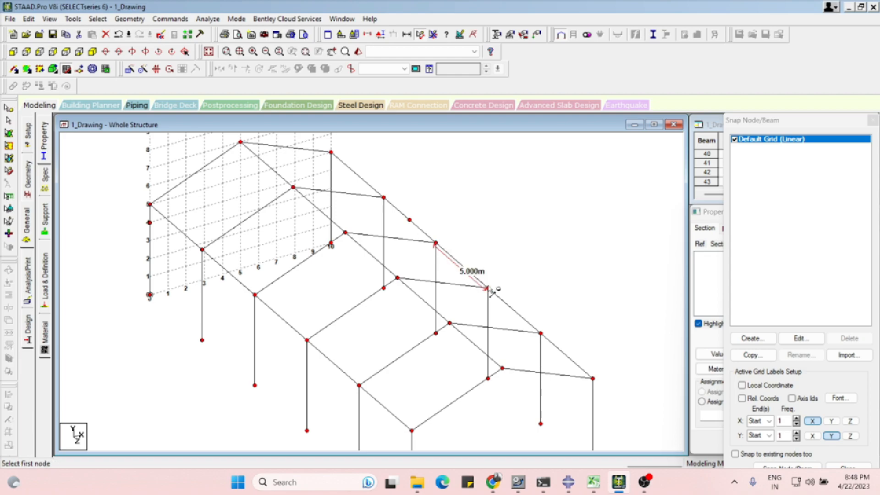
# Step: Measure from the inserted eave node to the frame nodes on both sides, clearing the dimensions before and after
pyautogui.click(433, 35)
pyautogui.click(420, 35)
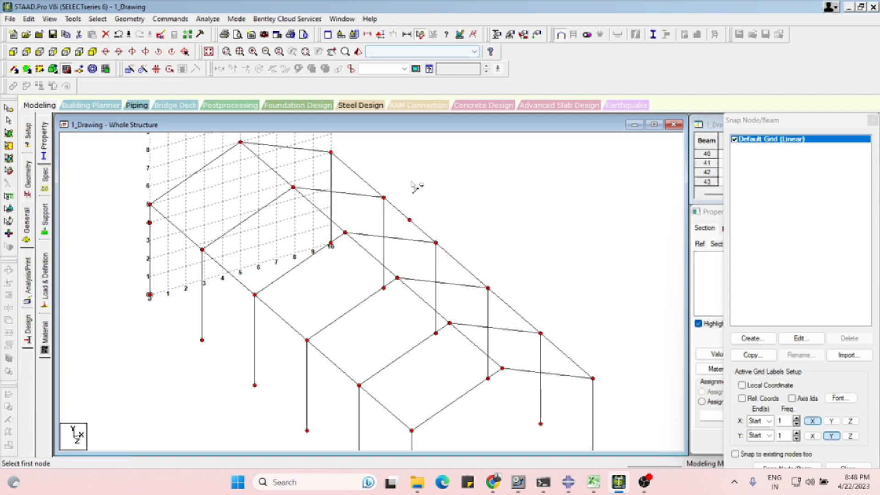
pyautogui.click(409, 220)
pyautogui.click(435, 243)
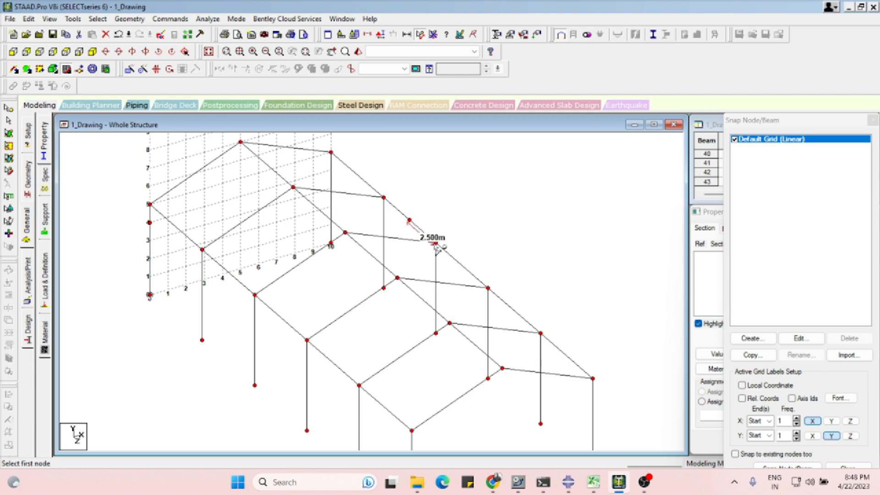
pyautogui.click(409, 221)
pyautogui.click(384, 198)
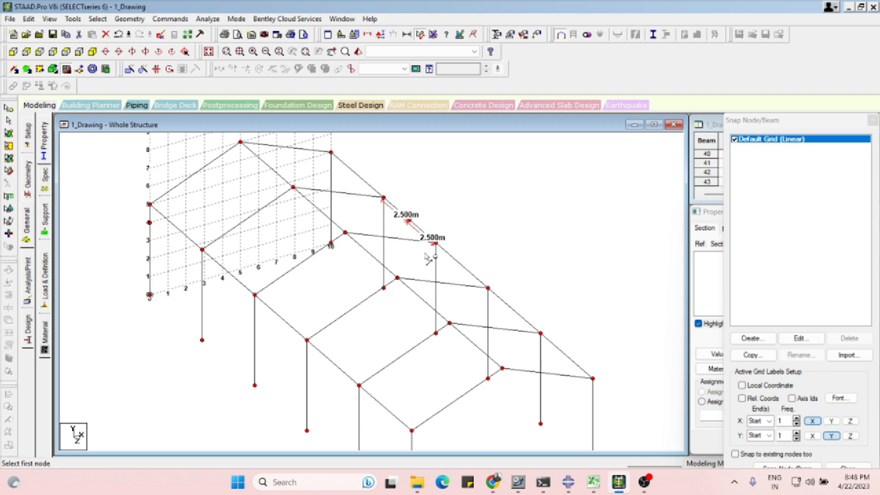
pyautogui.click(433, 37)
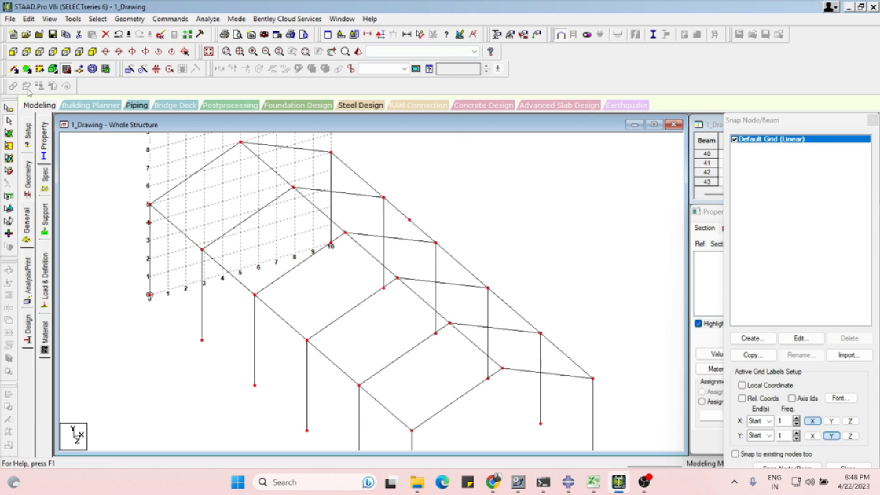
# Step: Insert a mid-point node into beam 20, the ridge beam of the third bay
pyautogui.click(79, 70)
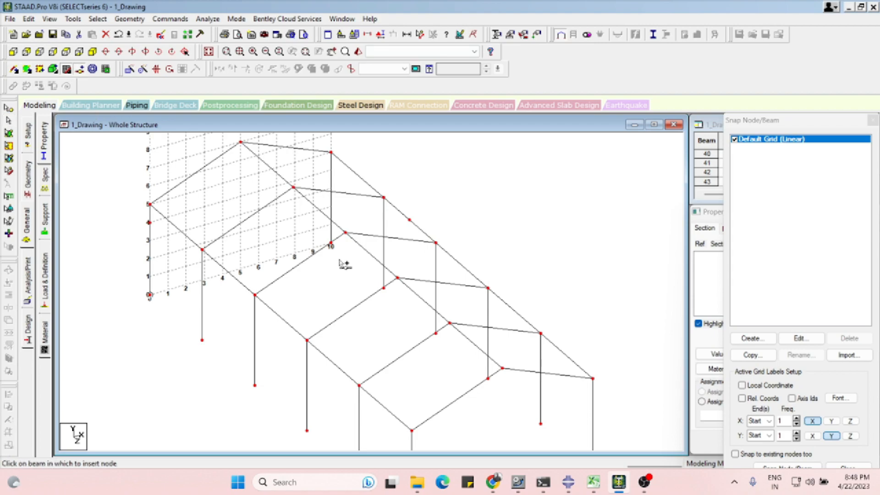
pyautogui.click(369, 255)
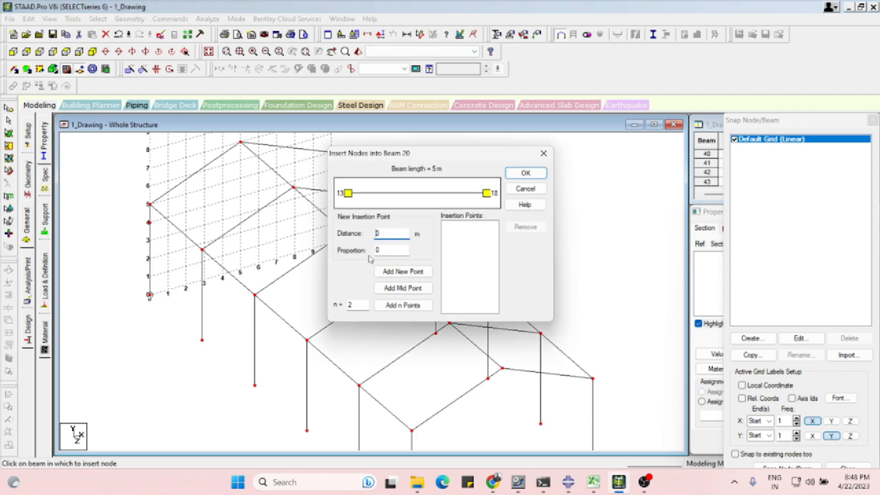
pyautogui.click(404, 288)
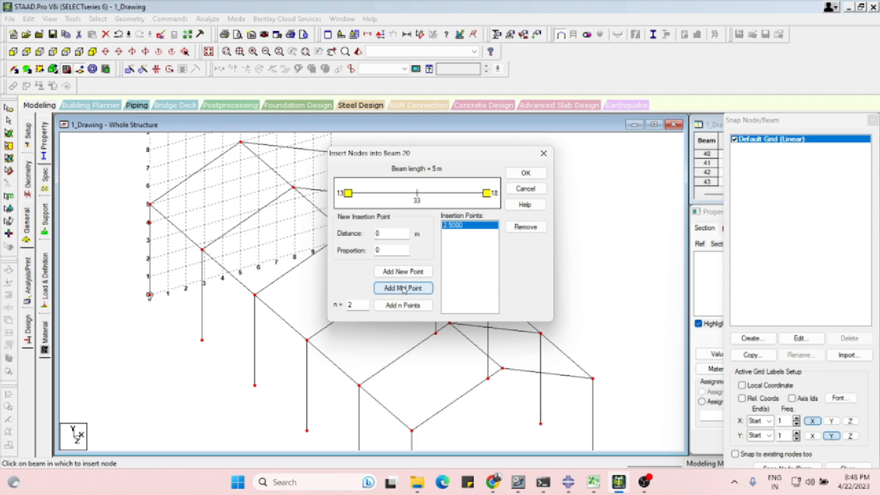
pyautogui.moveTo(452, 157); pyautogui.dragTo(596, 150)
pyautogui.click(667, 169)
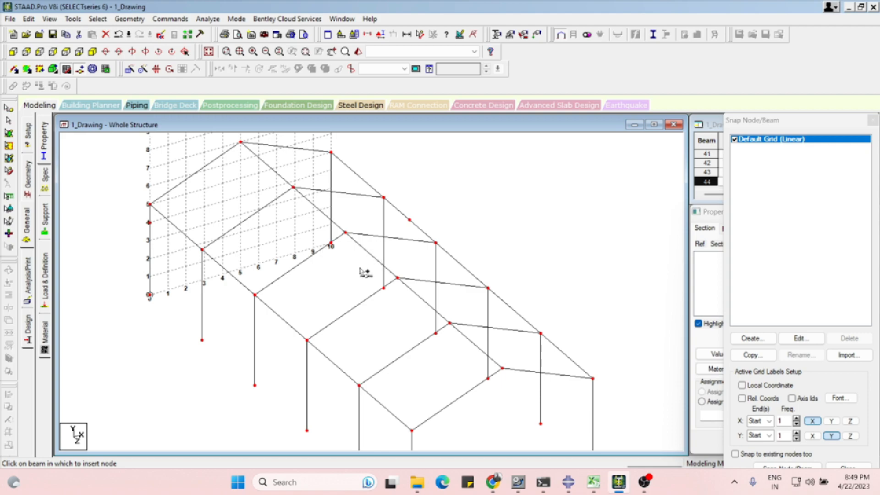
# Step: Insert a mid-point node into beam 43, the half of the split ridge beam between nodes 33 and 18
pyautogui.click(373, 255)
pyautogui.click(402, 289)
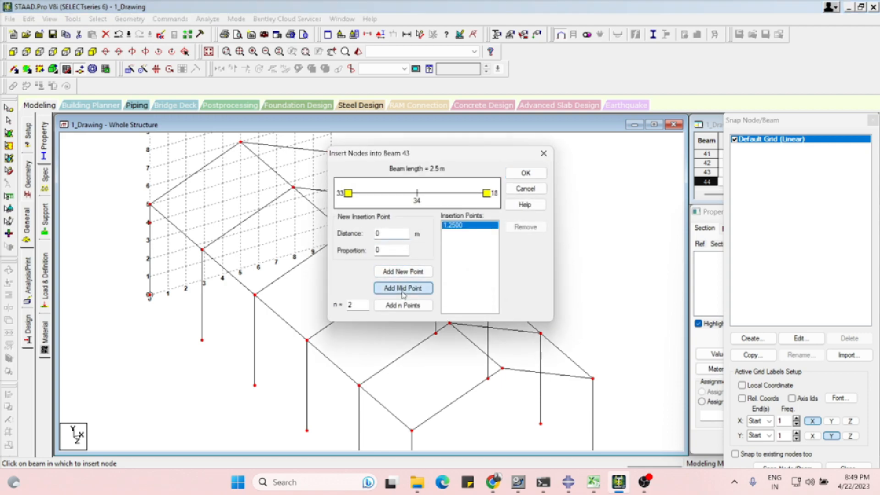
pyautogui.click(526, 173)
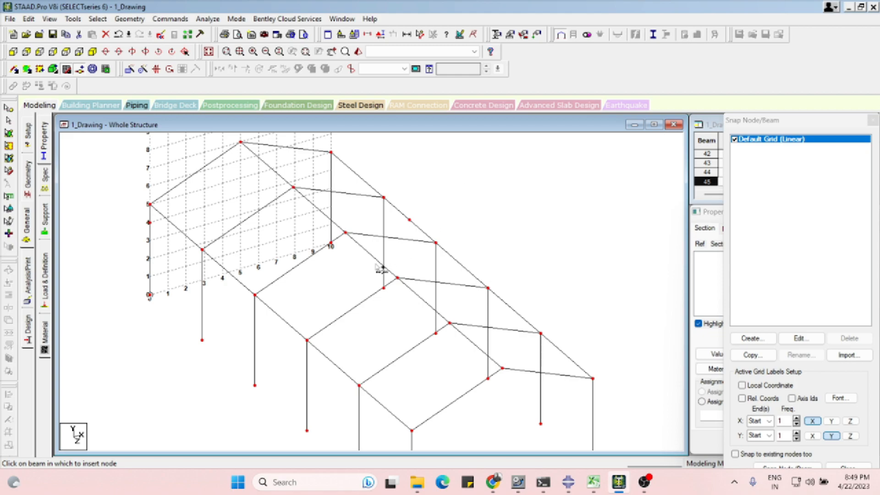
# Step: Select the nodes around the third bay's ridge beam and undo the two mid-point node insertions
pyautogui.click(9, 110)
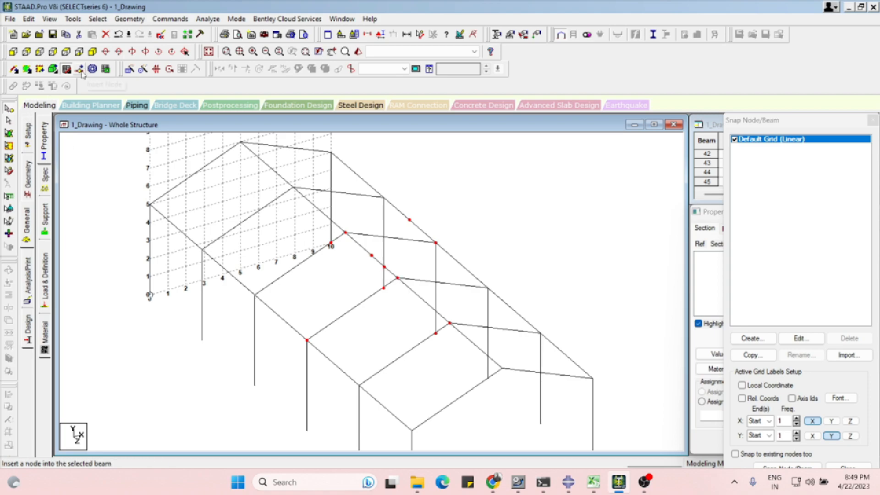
pyautogui.click(120, 35)
pyautogui.click(120, 35)
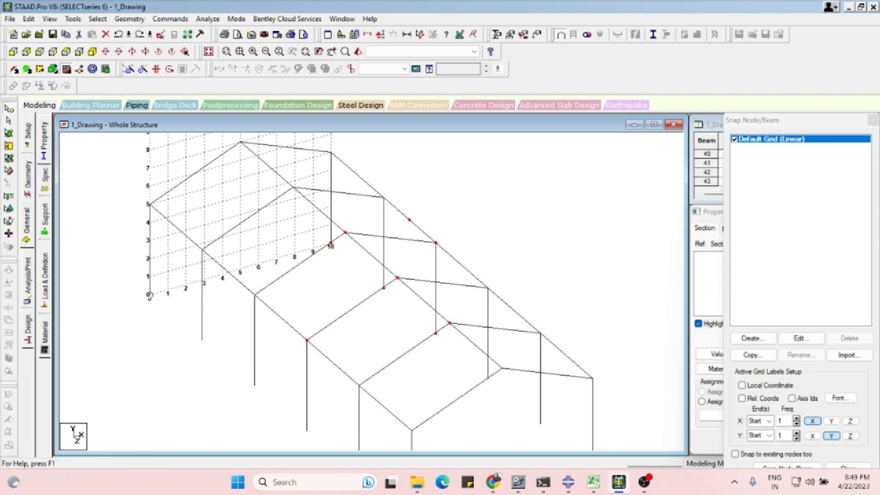
# Step: Try to insert nodes into beam 20, the third bay's ridge beam, with n set to 3
pyautogui.click(81, 71)
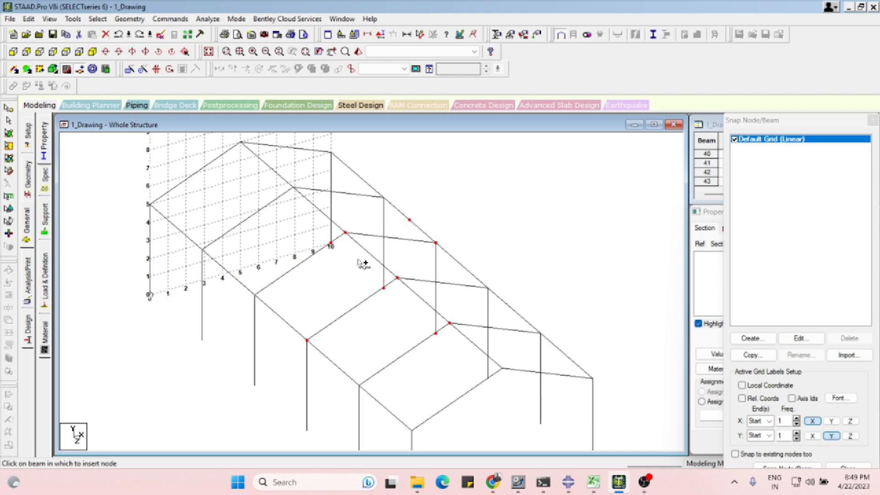
pyautogui.click(365, 250)
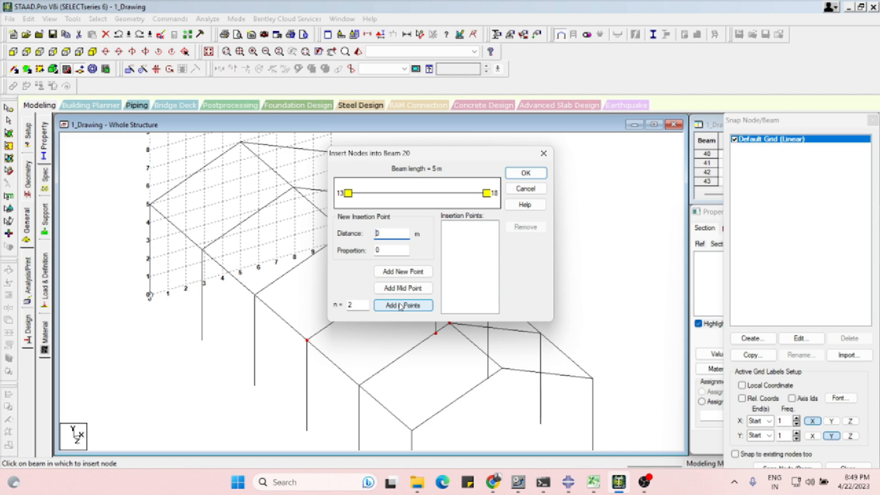
pyautogui.doubleClick(351, 305)
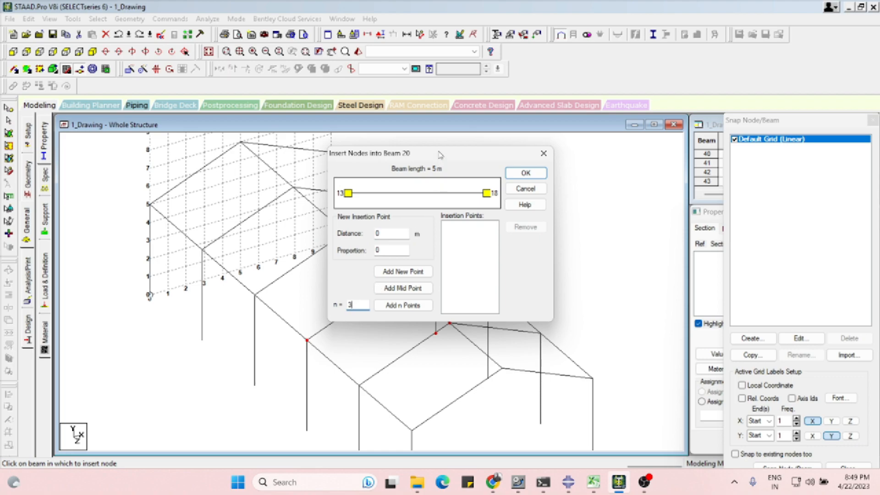
pyautogui.moveTo(440, 153); pyautogui.dragTo(607, 149)
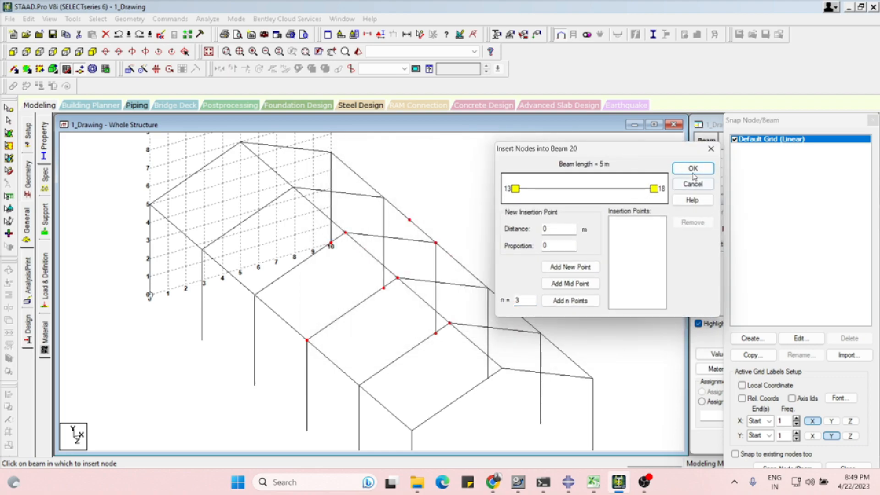
pyautogui.click(693, 169)
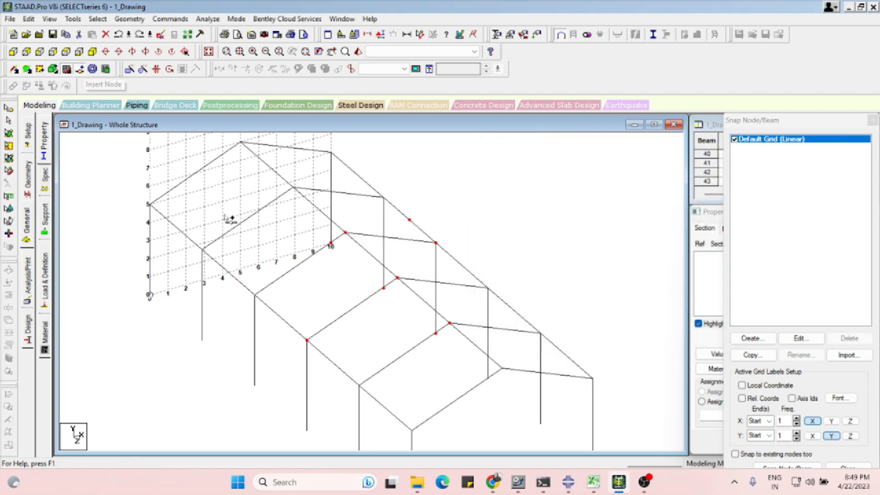
# Step: Select the nodes around the third bay's ridge beam to check for inserted nodes
pyautogui.click(8, 108)
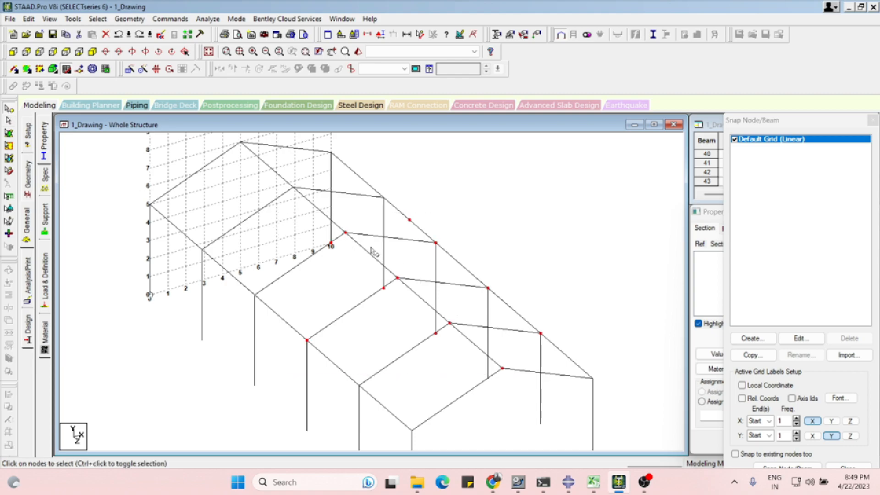
pyautogui.click(365, 252)
pyautogui.moveTo(297, 200); pyautogui.dragTo(472, 360)
# Step: Try again to insert nodes into beam 20, using n = 3
pyautogui.click(367, 255)
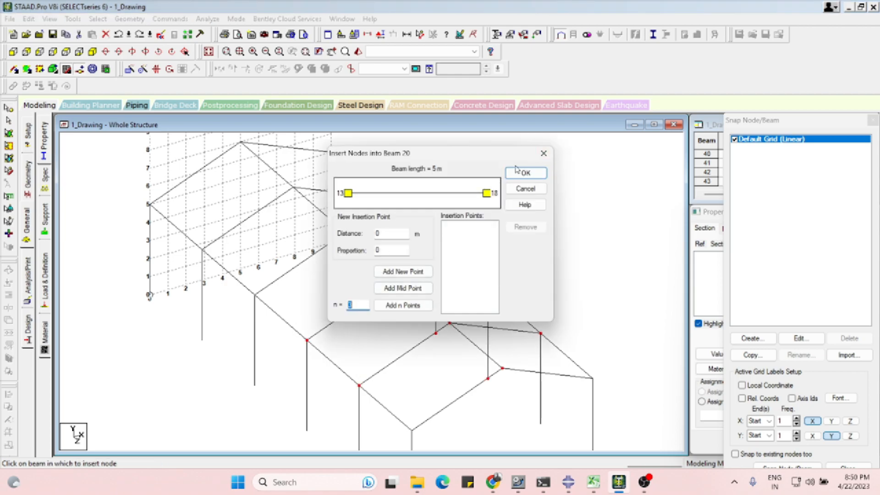
pyautogui.doubleClick(359, 305)
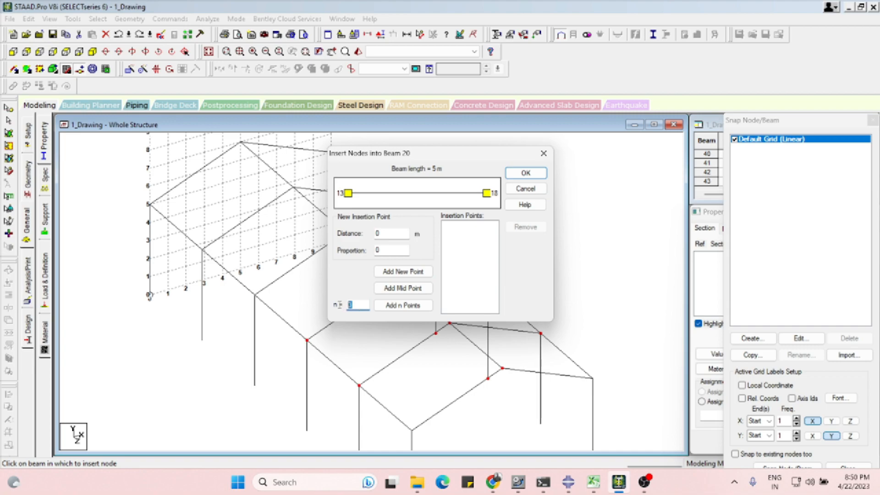
pyautogui.click(544, 173)
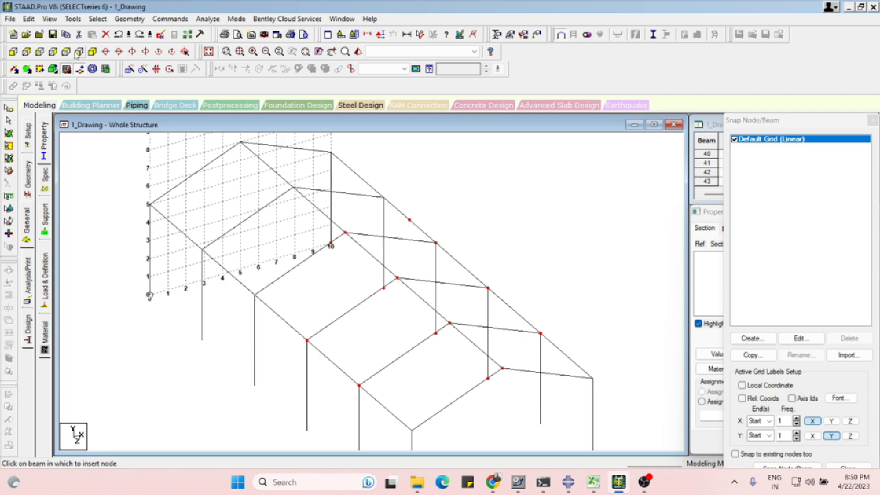
# Step: Insert three equally spaced nodes into beam 20 at 1.25, 2.5 and 3.75 m, and select the nodes along the ridge beam
pyautogui.click(366, 249)
pyautogui.doubleClick(353, 305)
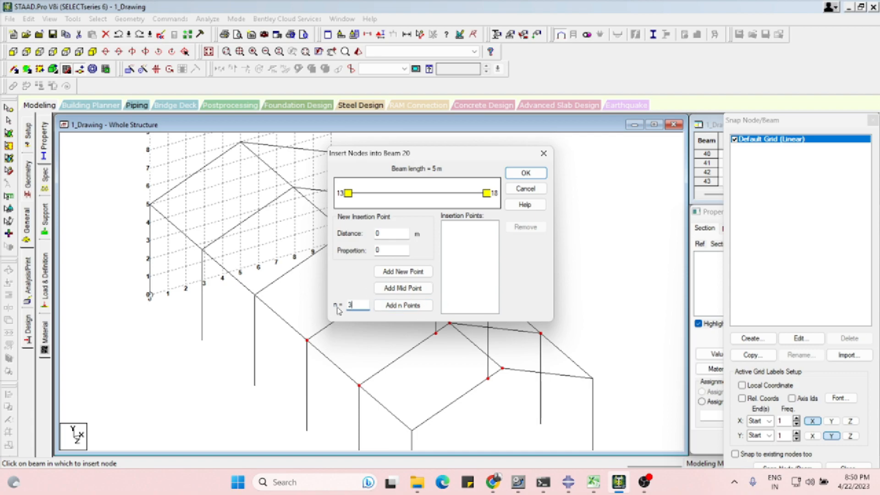
pyautogui.click(394, 309)
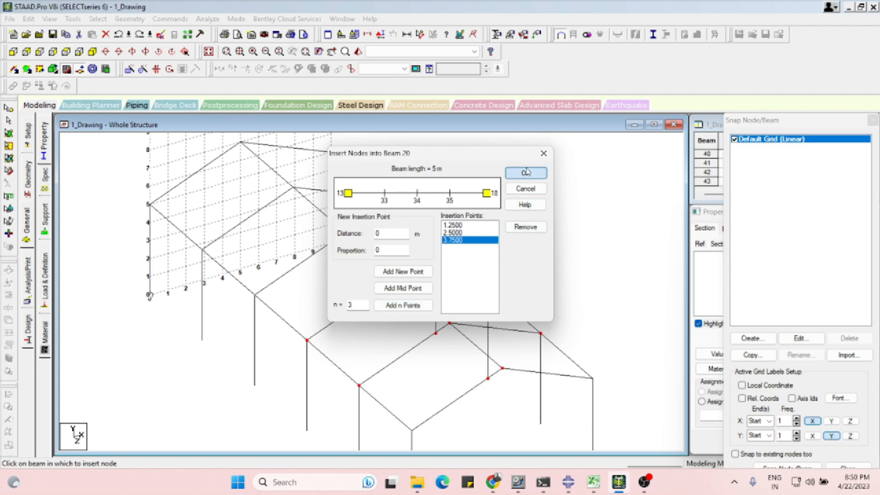
pyautogui.click(526, 173)
pyautogui.click(8, 108)
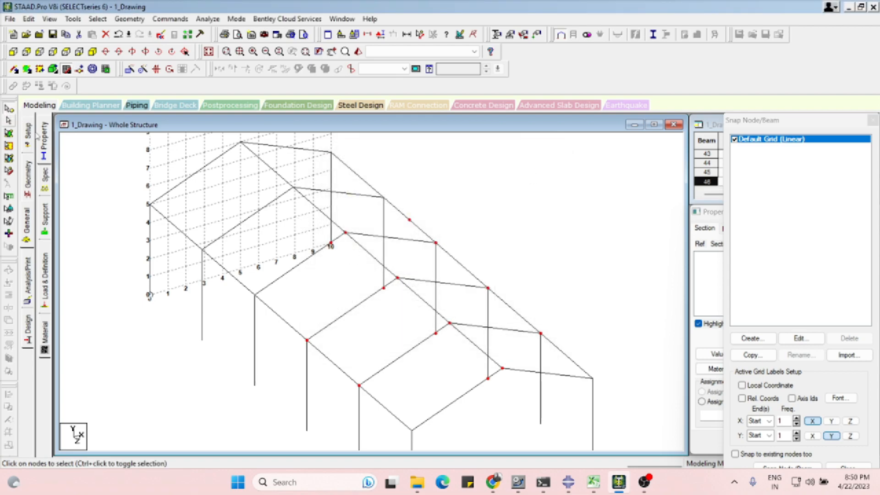
pyautogui.moveTo(327, 225); pyautogui.dragTo(456, 313)
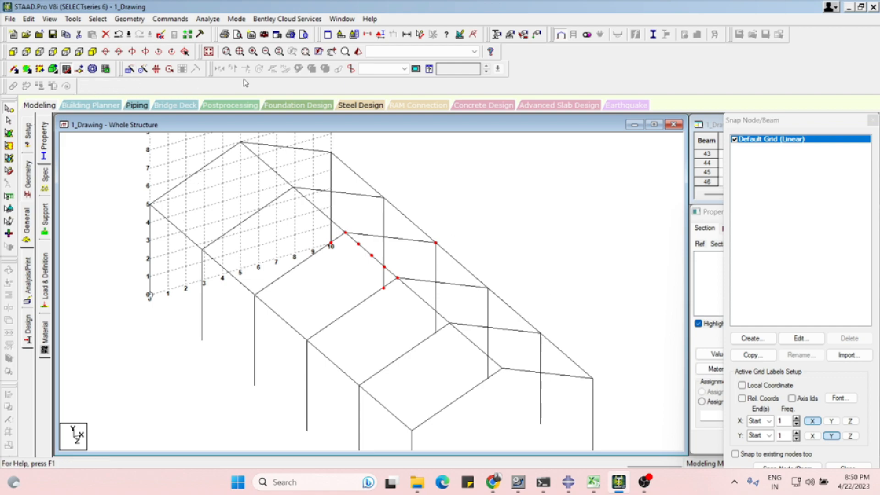
# Step: Review the current length and force input units
pyautogui.click(345, 37)
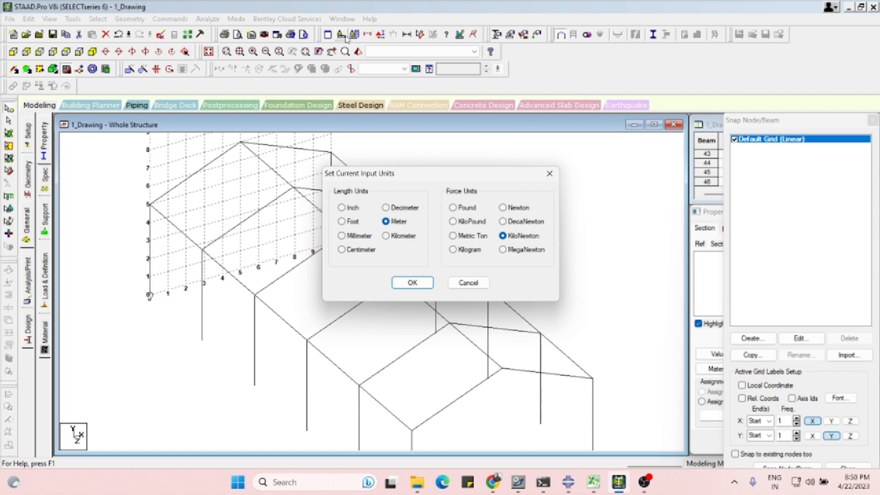
pyautogui.click(550, 173)
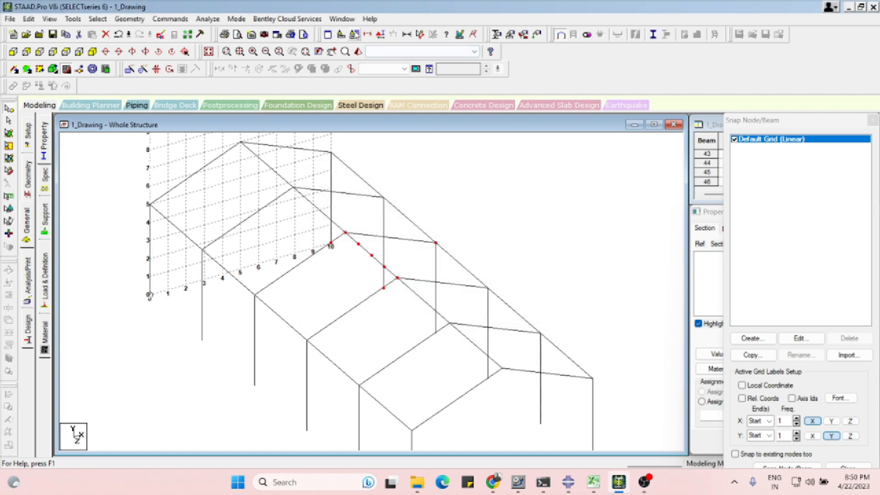
pyautogui.click(341, 37)
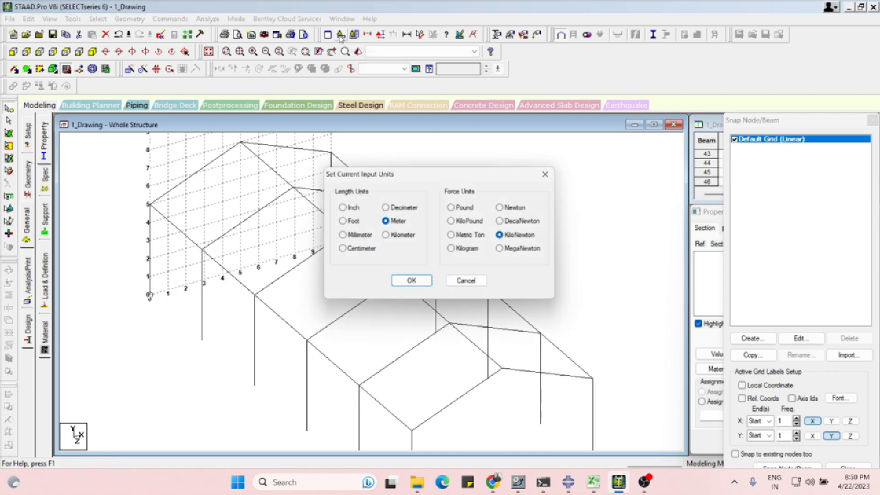
pyautogui.click(413, 283)
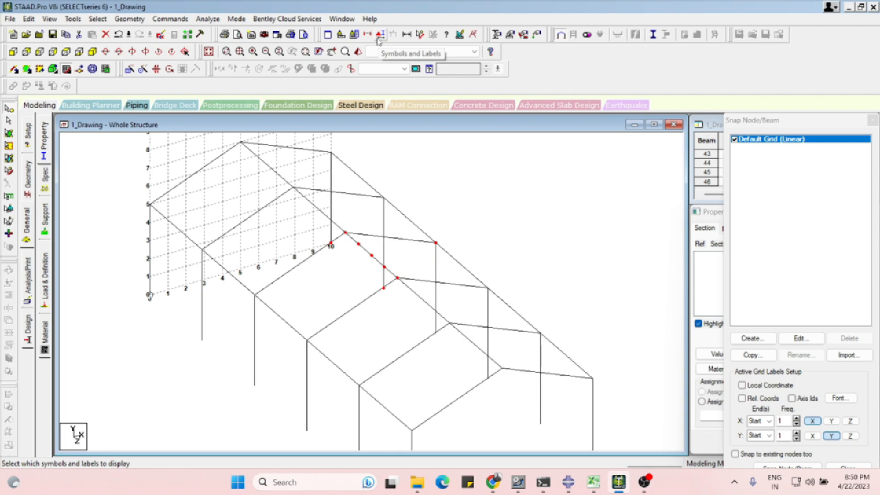
# Step: Display the dimensions of all members in the view, moving the dimension dialog aside
pyautogui.click(407, 35)
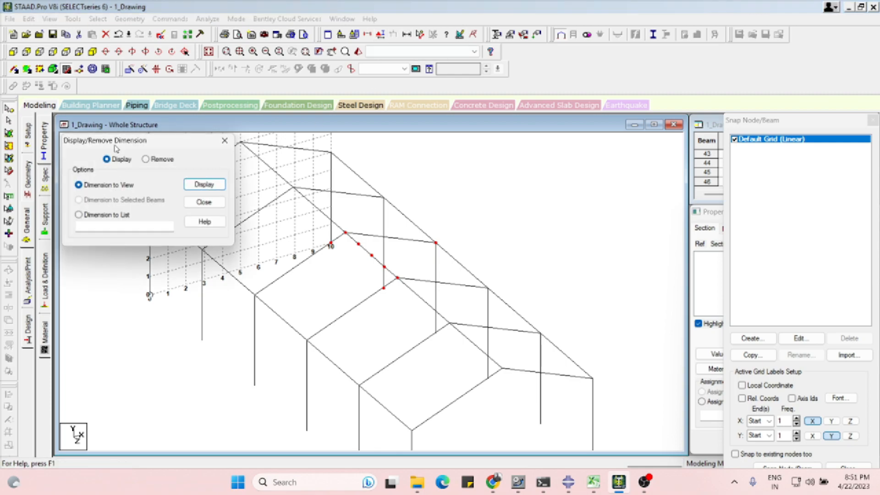
pyautogui.moveTo(116, 148); pyautogui.dragTo(203, 138)
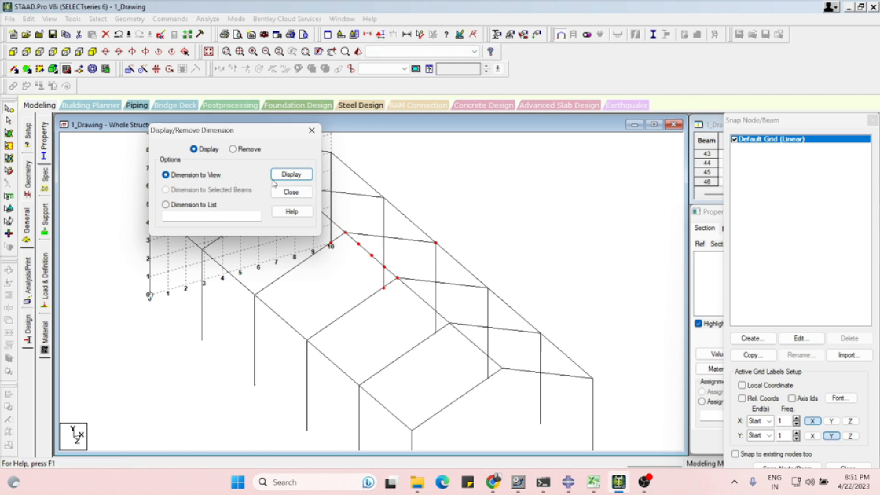
pyautogui.click(290, 174)
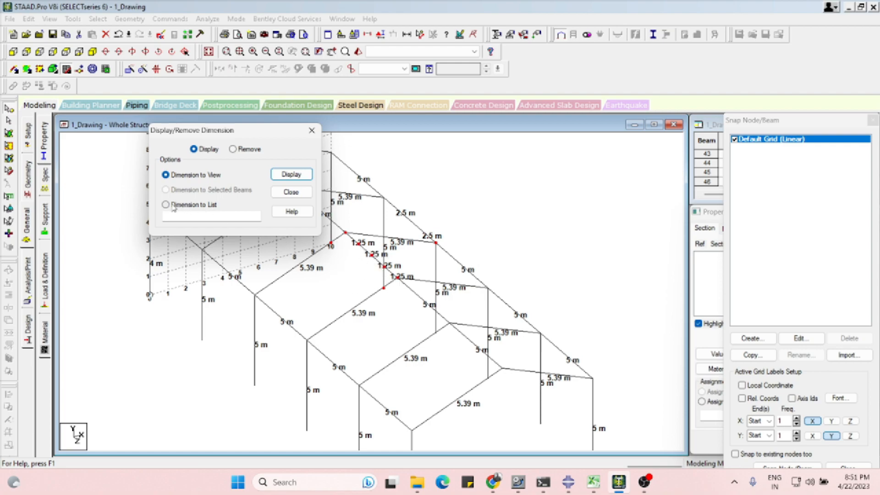
# Step: Remove the member dimensions from the view and close the dimension dialog
pyautogui.click(188, 176)
pyautogui.click(243, 150)
pyautogui.click(290, 178)
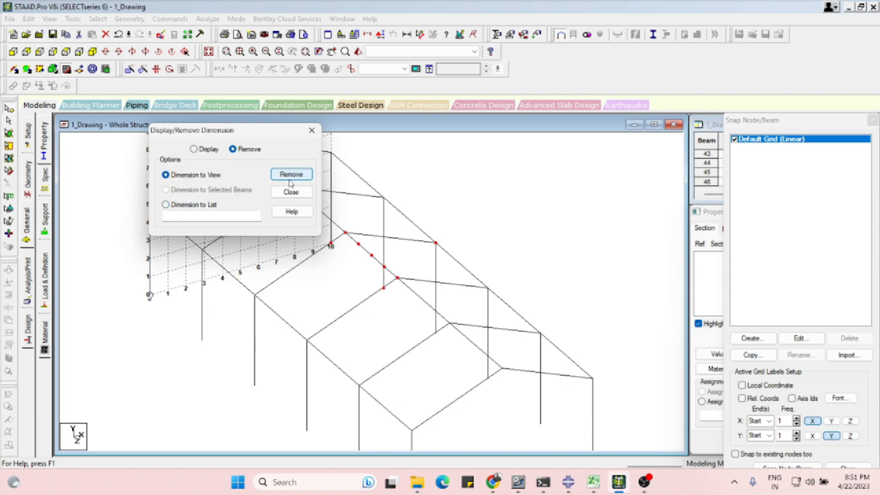
pyautogui.click(291, 191)
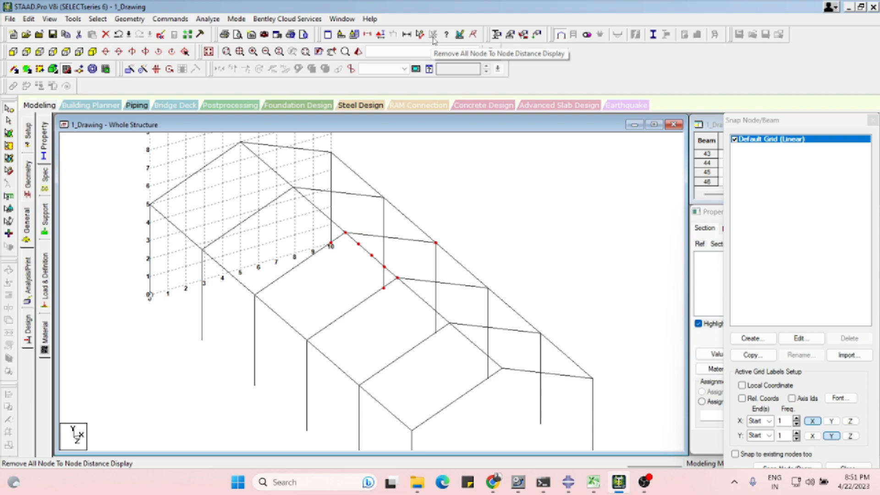
pyautogui.click(459, 35)
pyautogui.click(562, 60)
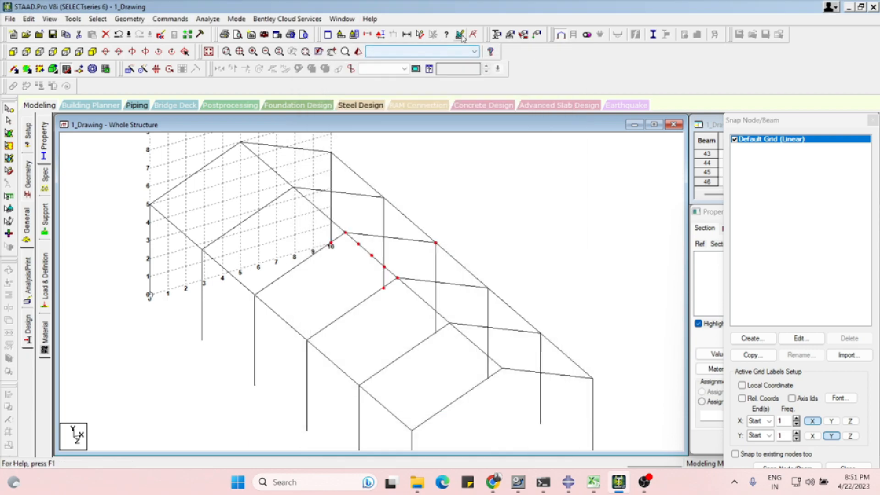